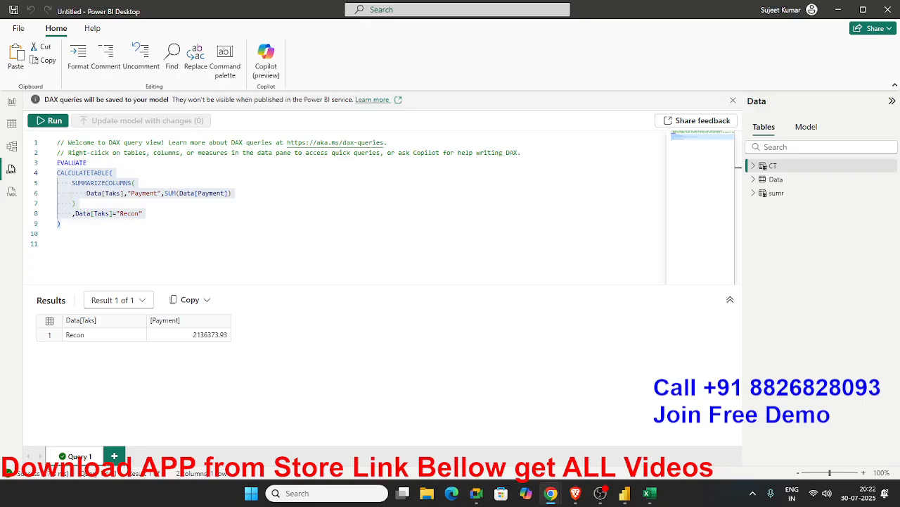
# Delete the whole CALCULATETABLE expression below EVALUATE in the DAX query
pyautogui.click(106, 243)
pyautogui.moveTo(105, 240); pyautogui.dragTo(34, 157)
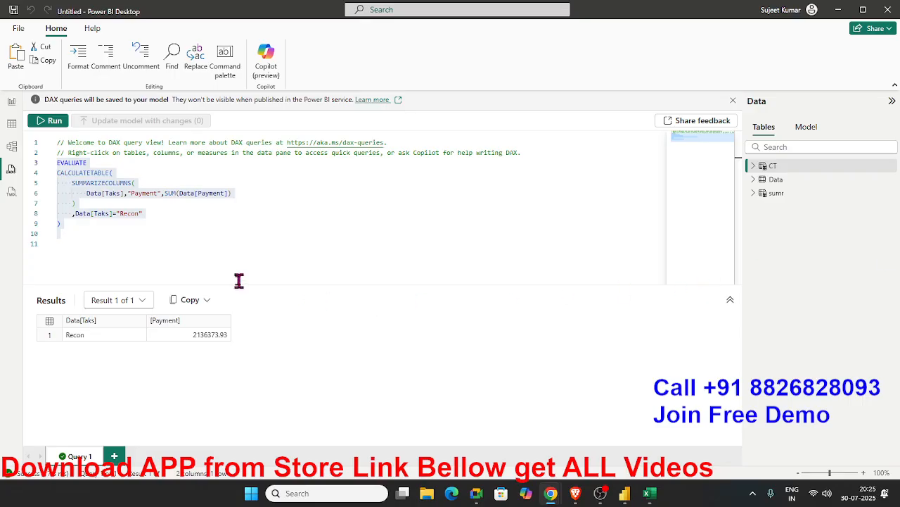
pyautogui.click(213, 265)
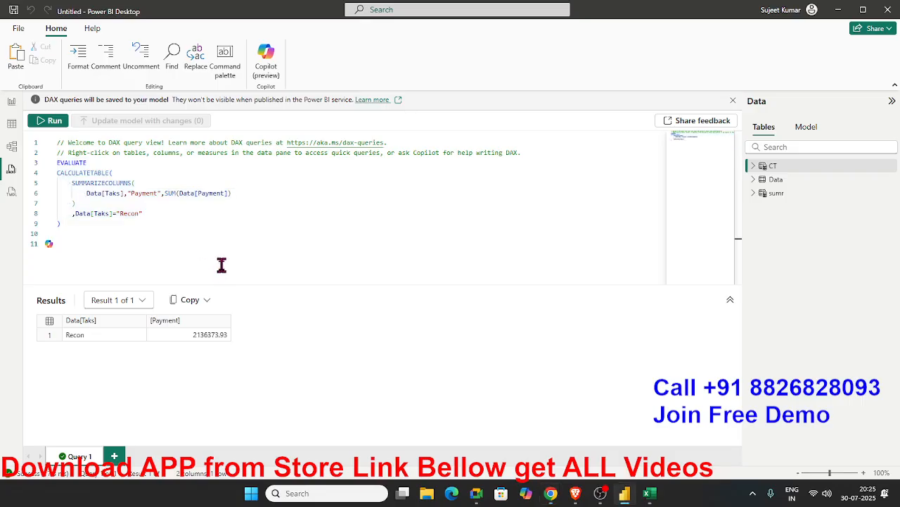
pyautogui.click(156, 214)
pyautogui.moveTo(115, 243); pyautogui.dragTo(50, 173)
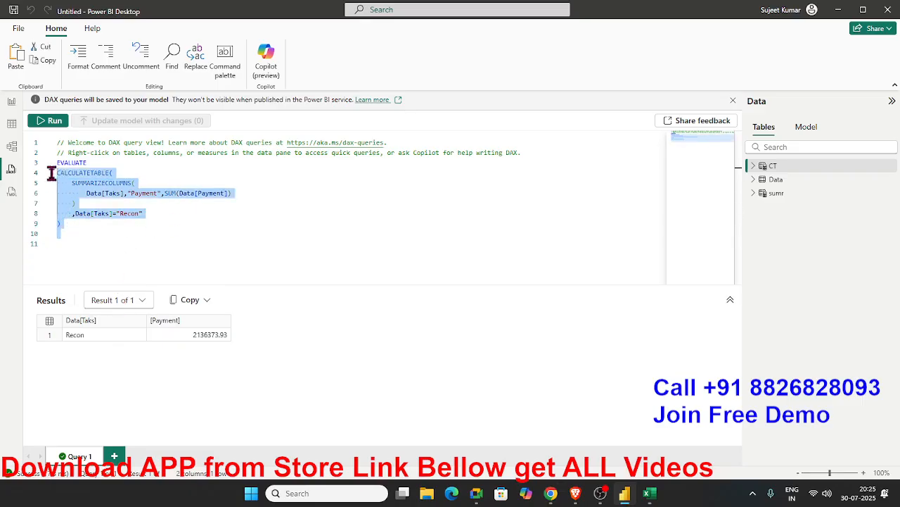
pyautogui.press('Delete')
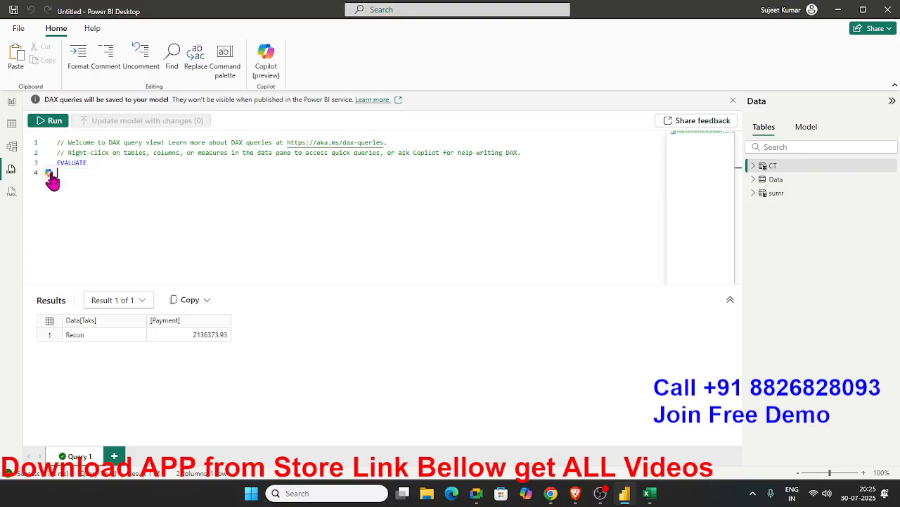
# Examine the Taks, Bugget and Payment columns of the Data table, and return to the DAX query
pyautogui.click(12, 124)
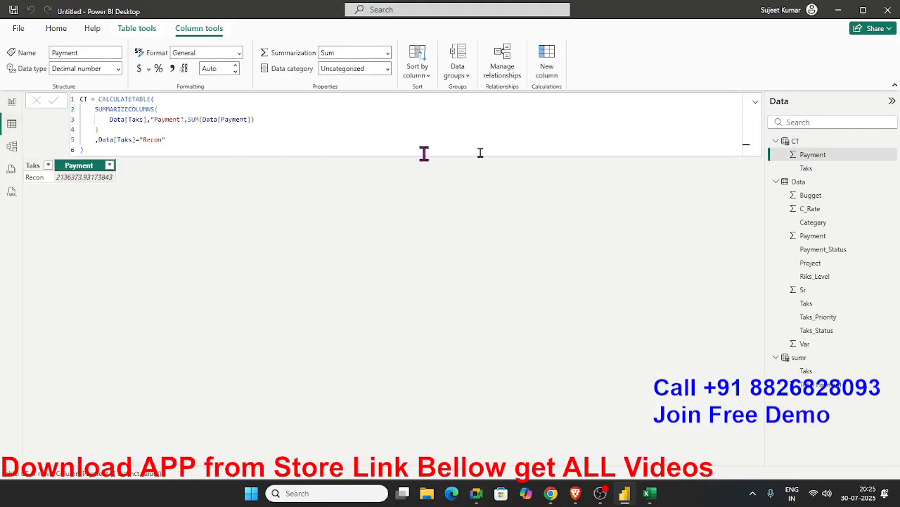
pyautogui.click(793, 181)
pyautogui.click(359, 200)
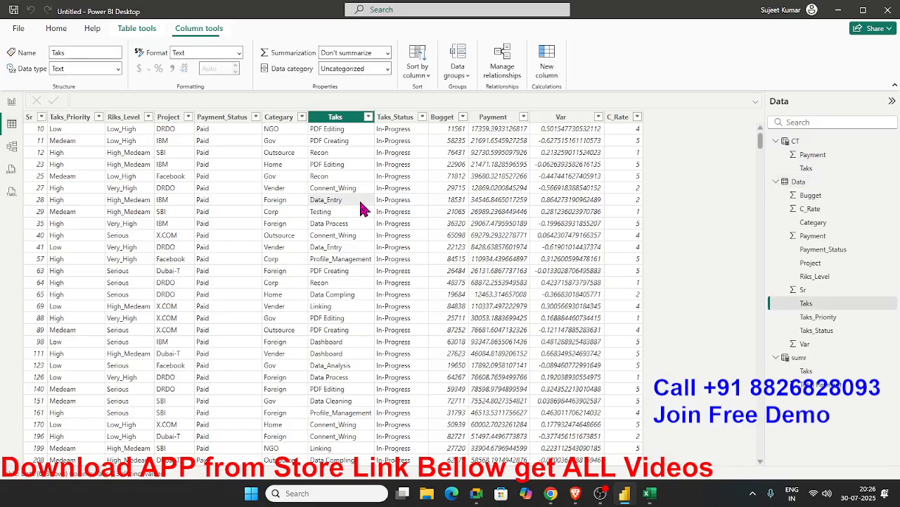
pyautogui.click(336, 124)
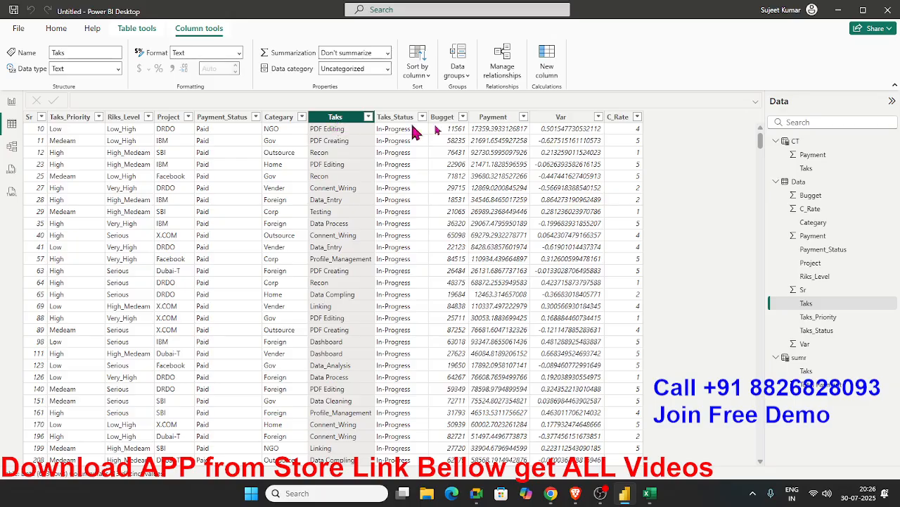
pyautogui.click(444, 121)
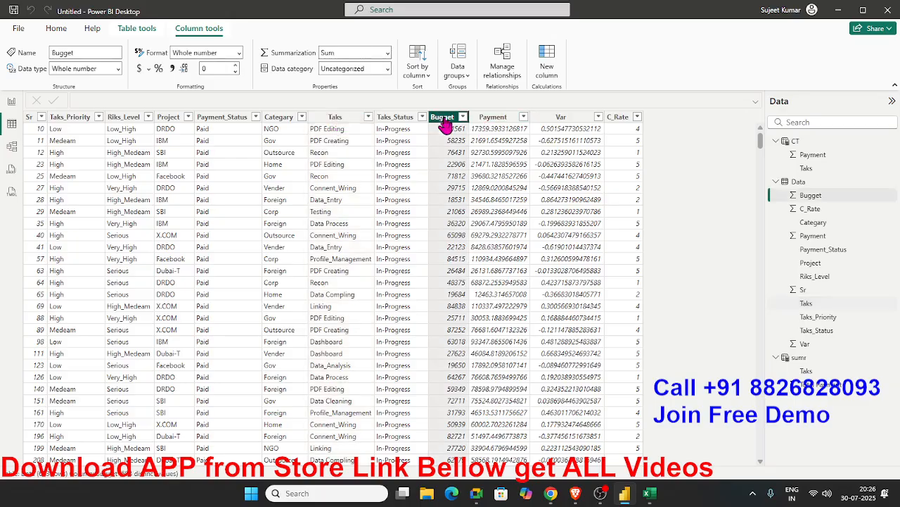
pyautogui.click(484, 120)
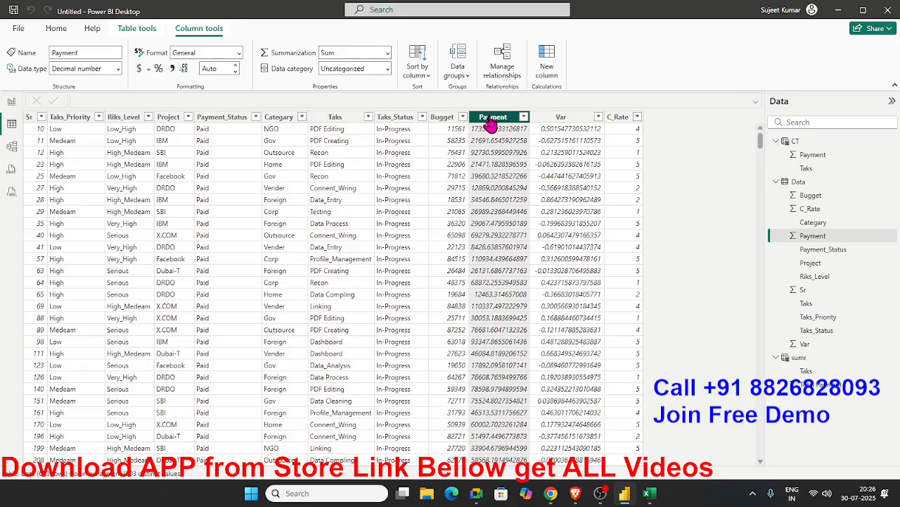
pyautogui.click(353, 124)
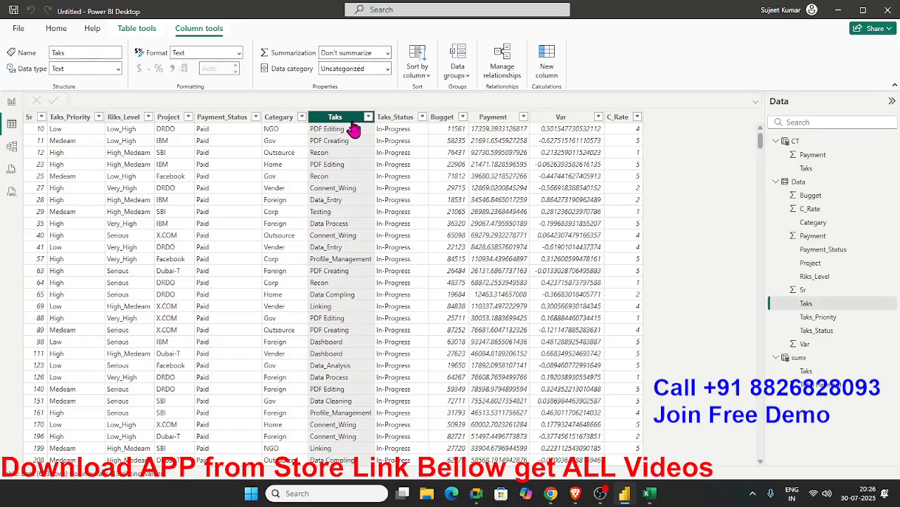
pyautogui.click(11, 168)
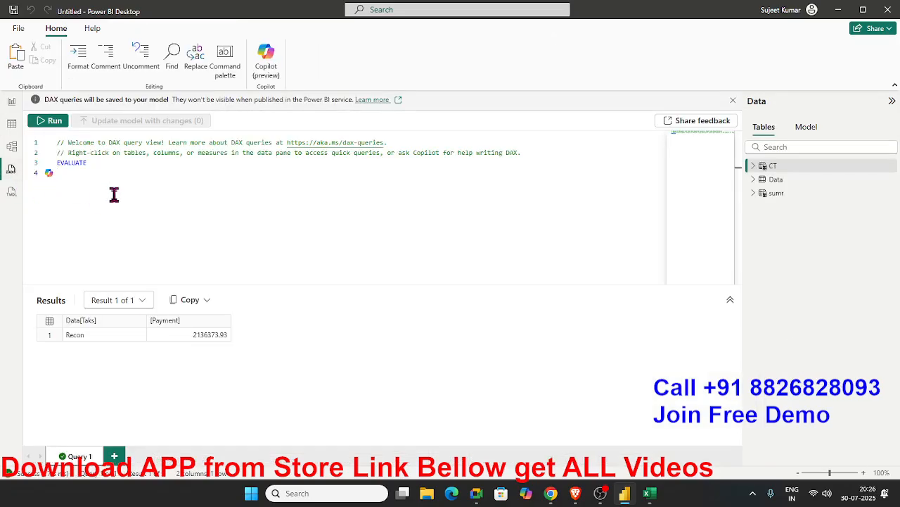
pyautogui.write('ev')
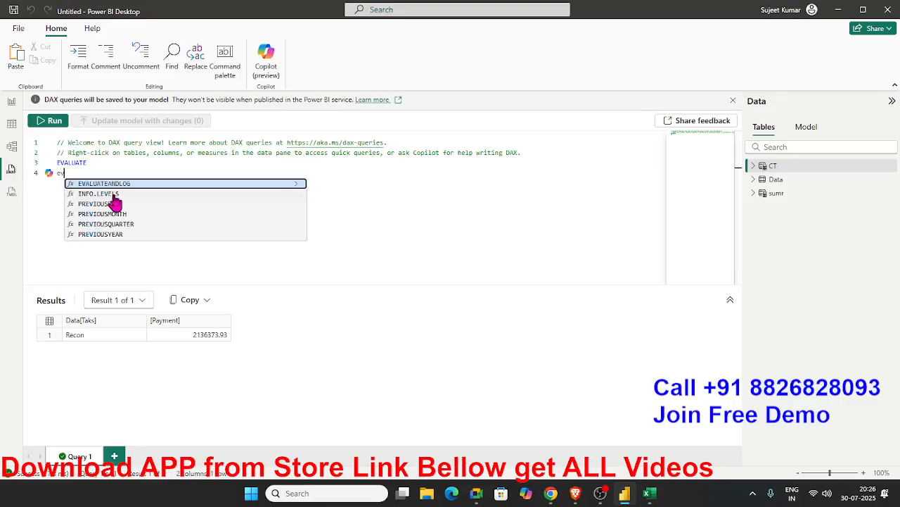
pyautogui.press('BackSpace')
pyautogui.press('BackSpace')
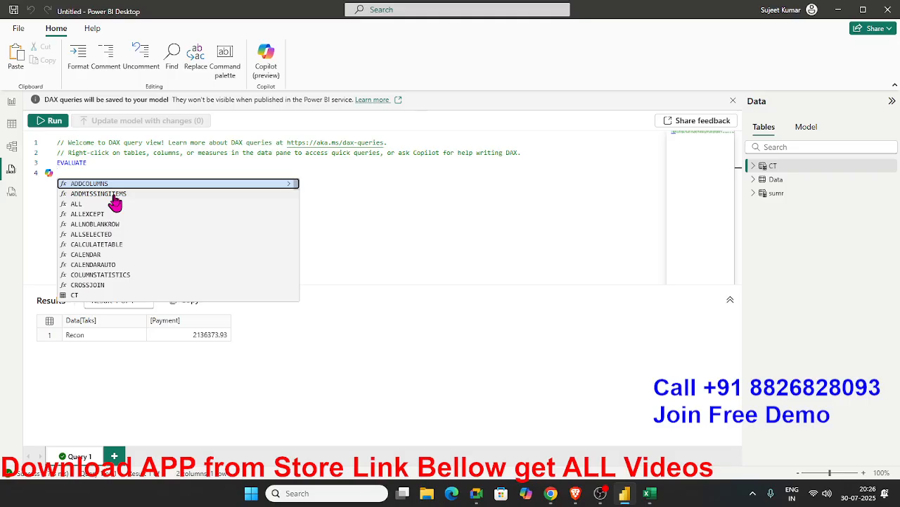
pyautogui.write('e')
pyautogui.press('BackSpace')
pyautogui.press('BackSpace')
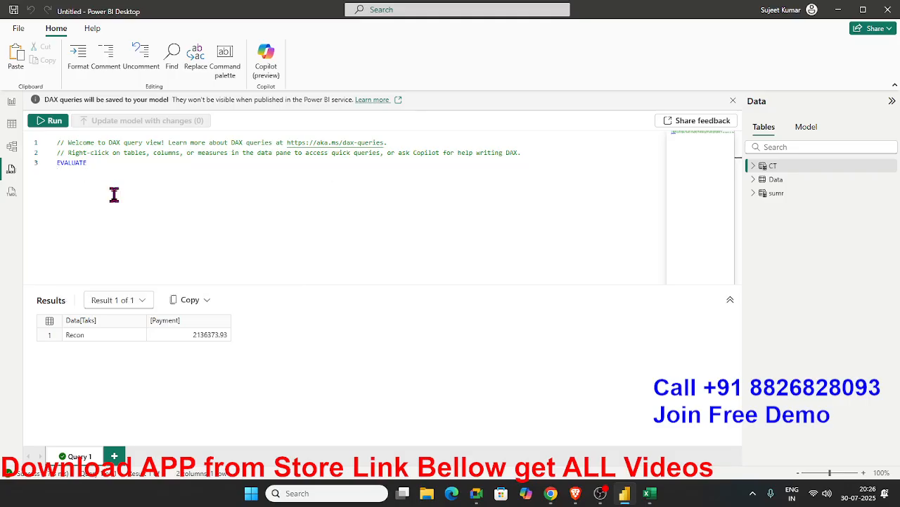
pyautogui.press('Return')
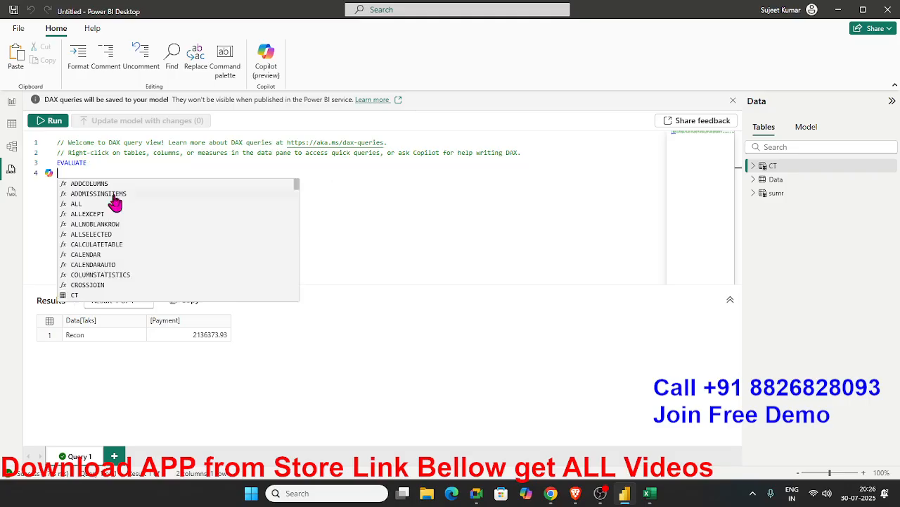
pyautogui.write('cal')
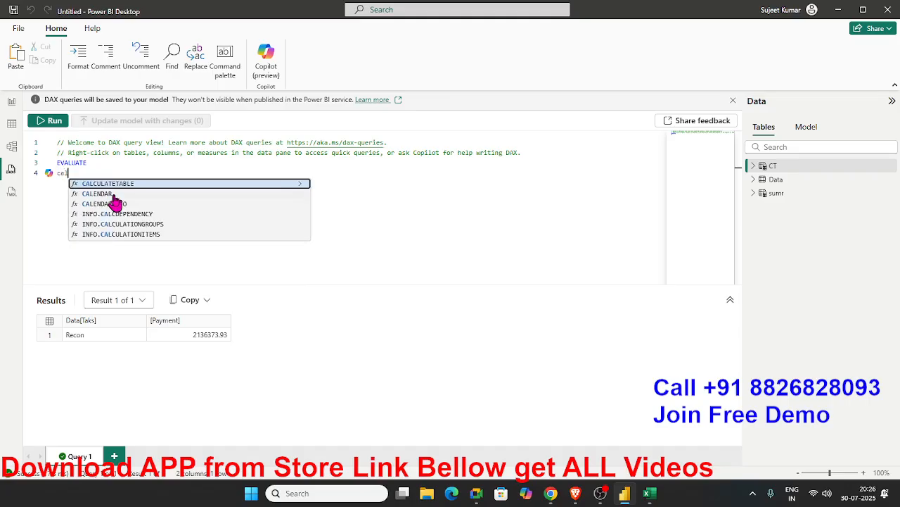
pyautogui.press('Tab')
pyautogui.press('Return')
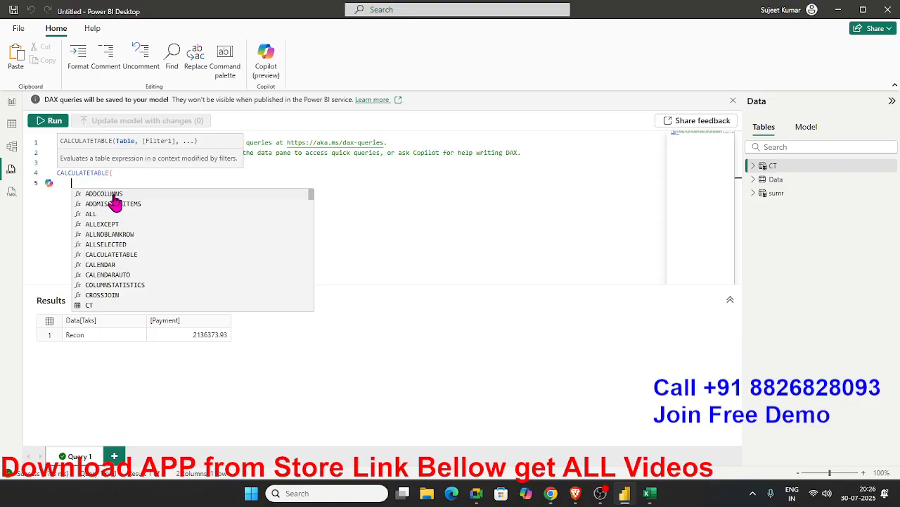
pyautogui.write('sum')
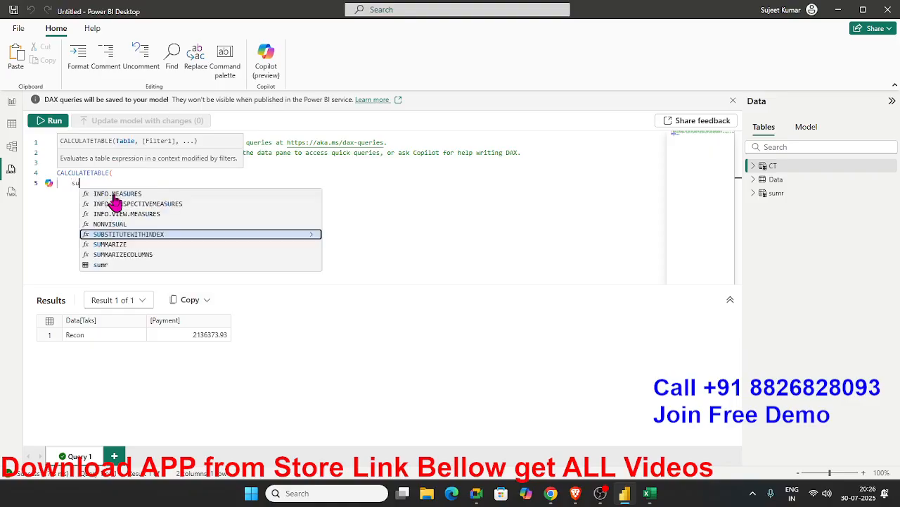
pyautogui.press('BackSpace')
pyautogui.press('BackSpace')
pyautogui.press('BackSpace')
pyautogui.press('BackSpace')
pyautogui.press('BackSpace')
pyautogui.press('BackSpace')
pyautogui.press('BackSpace')
pyautogui.press('BackSpace')
pyautogui.press('BackSpace')
pyautogui.press('BackSpace')
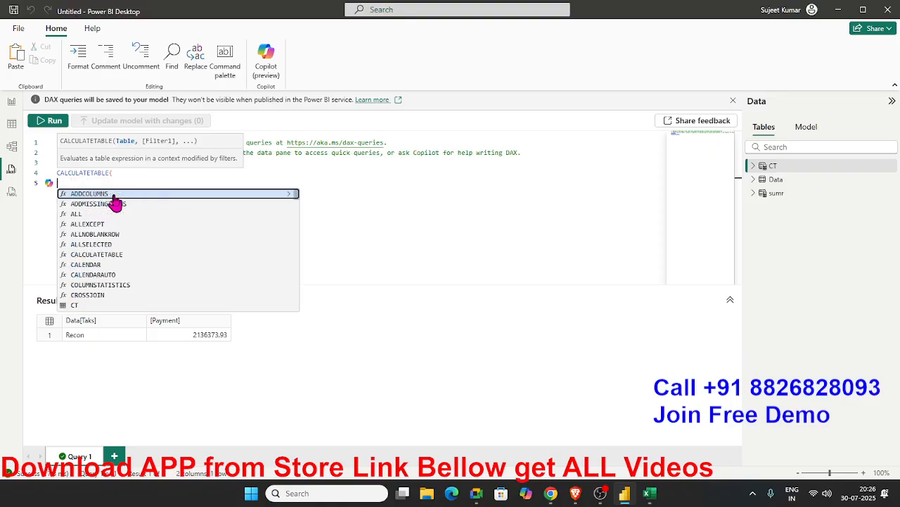
pyautogui.press('BackSpace')
pyautogui.press('BackSpace')
pyautogui.press('BackSpace')
pyautogui.press('BackSpace')
pyautogui.press('BackSpace')
pyautogui.press('BackSpace')
pyautogui.press('BackSpace')
pyautogui.press('BackSpace')
pyautogui.press('BackSpace')
pyautogui.press('BackSpace')
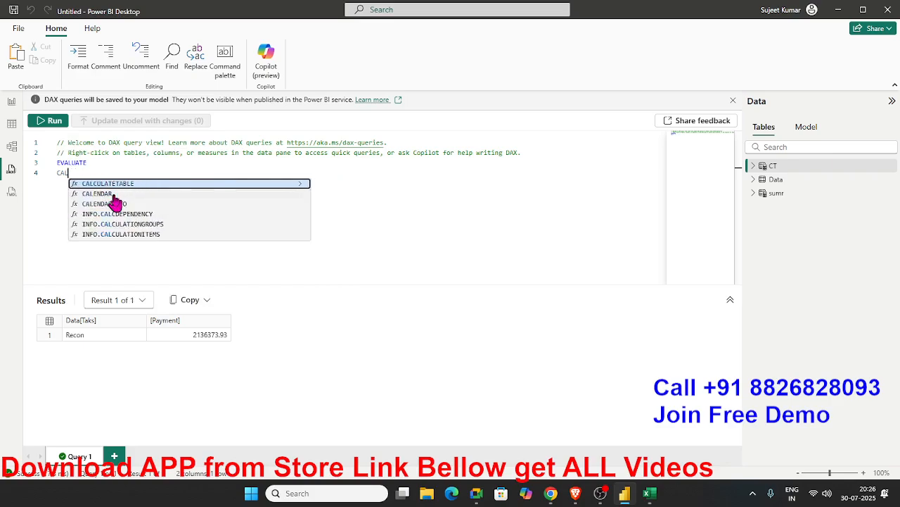
# Start a SUMMARIZECOLUMNS expression below EVALUATE, grouped by Data[Taks]
pyautogui.write('sum')
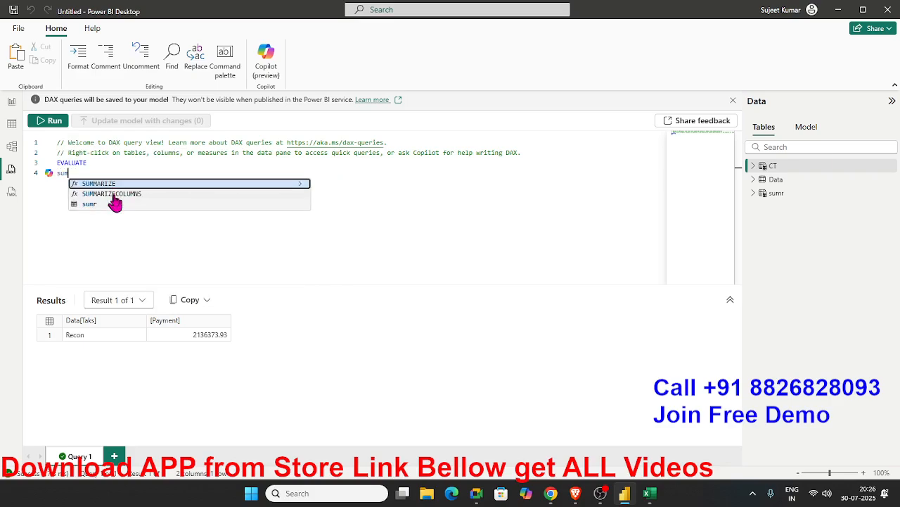
pyautogui.press('Down')
pyautogui.press('Tab')
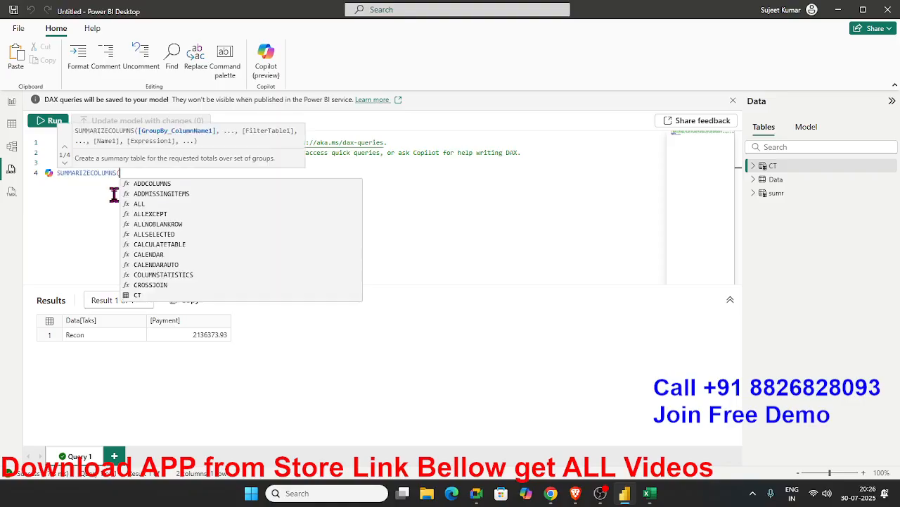
pyautogui.write('taks')
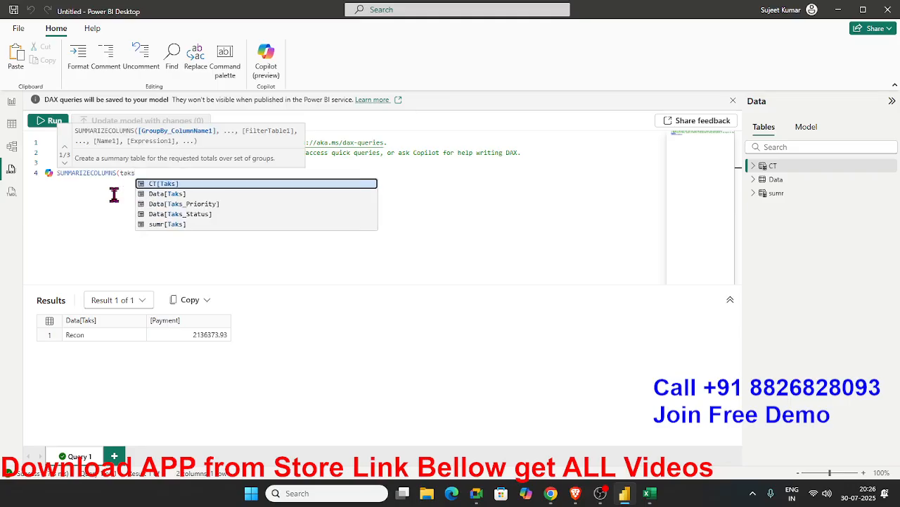
pyautogui.press('Down')
pyautogui.press('Tab')
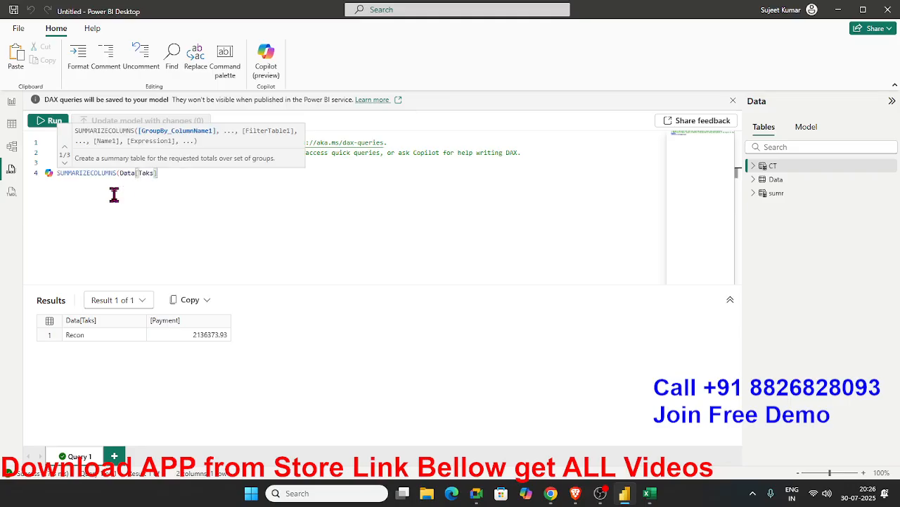
# Add a "Dif" column to the SUMMARIZECOLUMNS expression that subtracts the sum of CT[Payment] from the sum of Data[Bugget]
pyautogui.write(',"D')
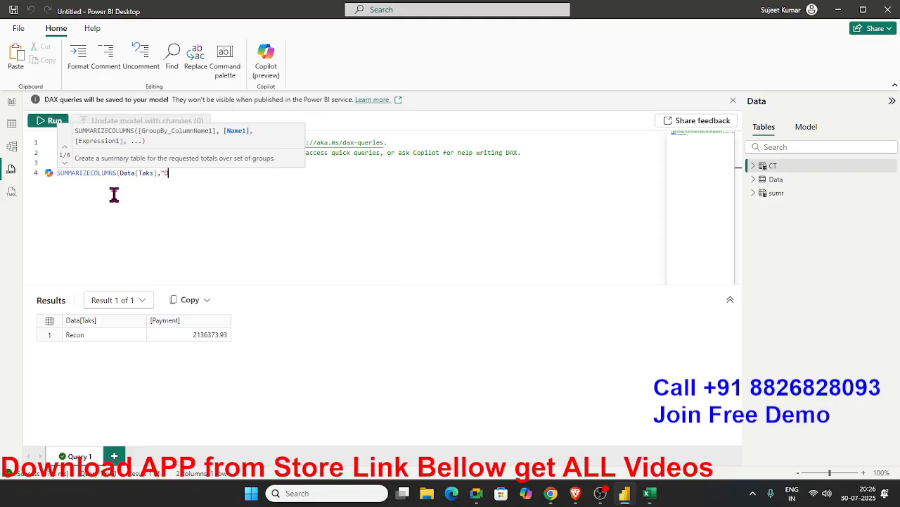
pyautogui.write('if')
pyautogui.write(',(sum')
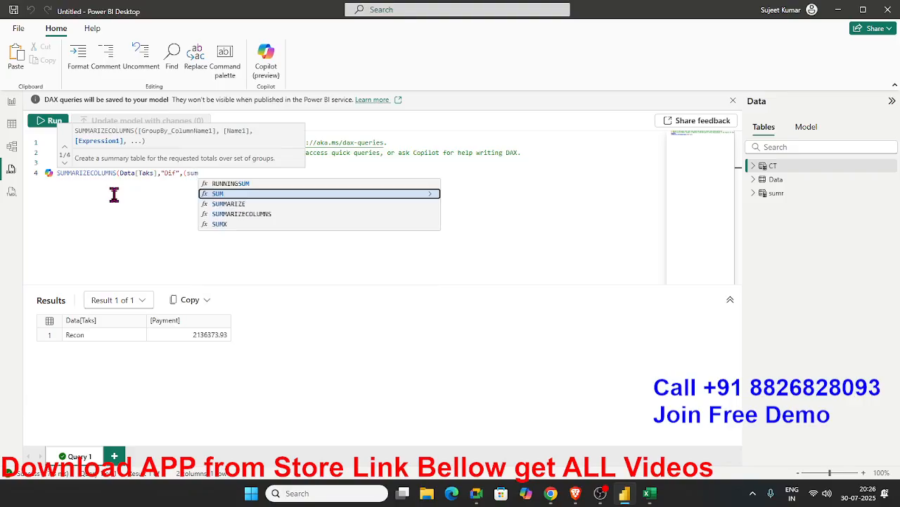
pyautogui.write('(b')
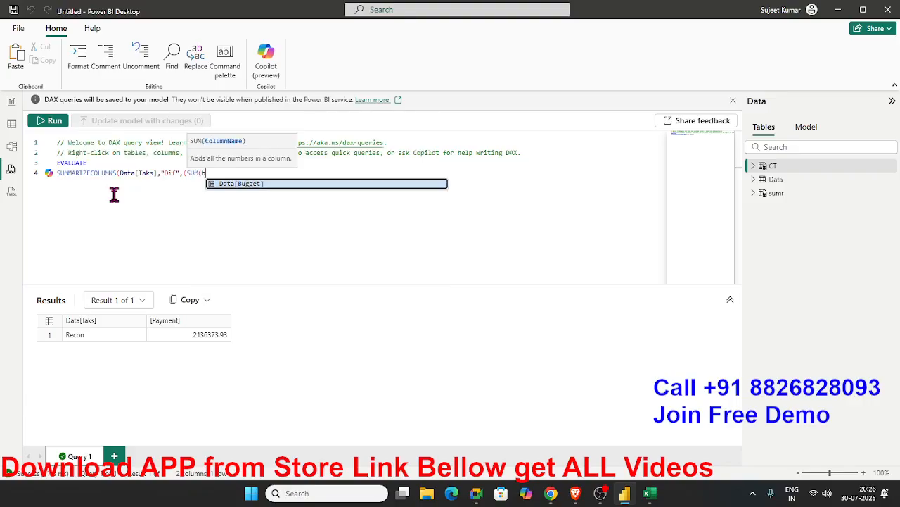
pyautogui.press('Tab')
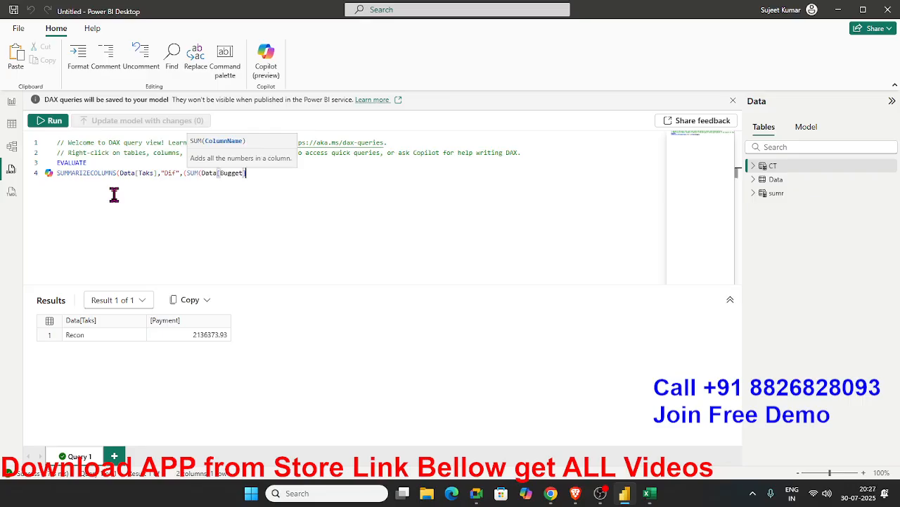
pyautogui.write(')-')
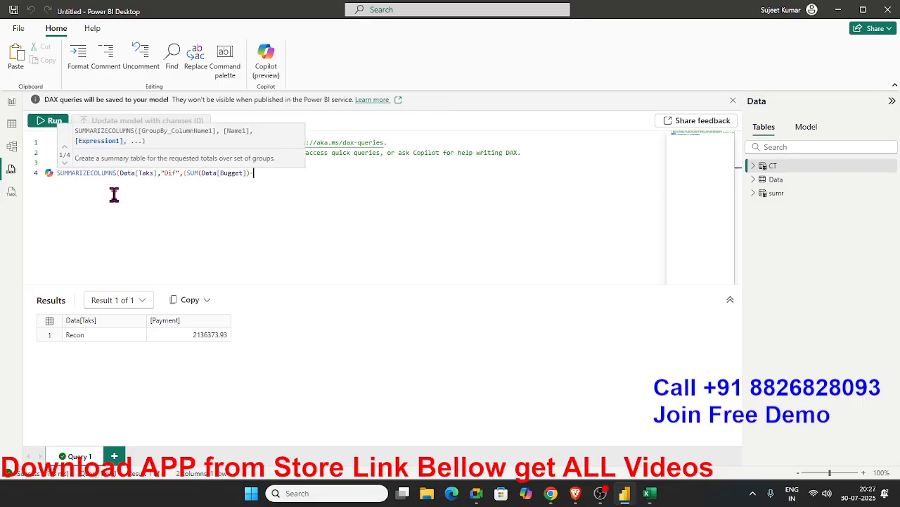
pyautogui.write('SUM(')
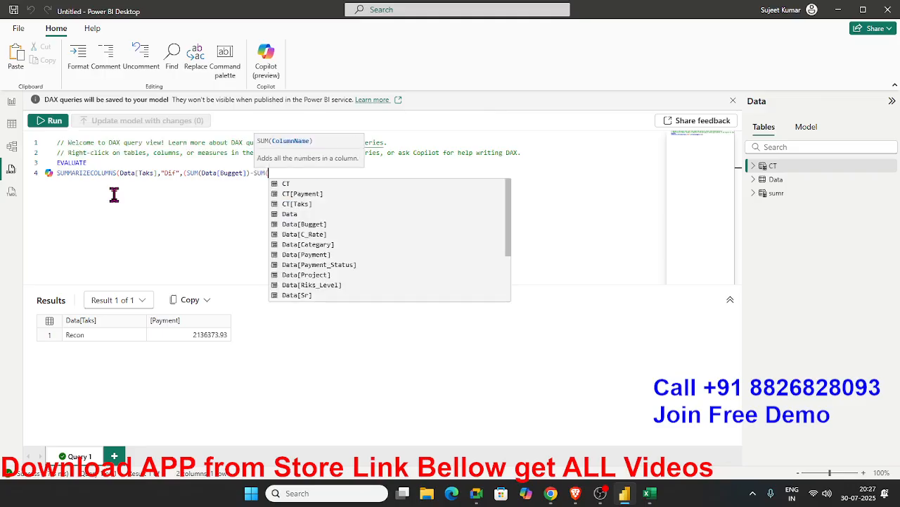
pyautogui.write('pay')
pyautogui.press('Tab')
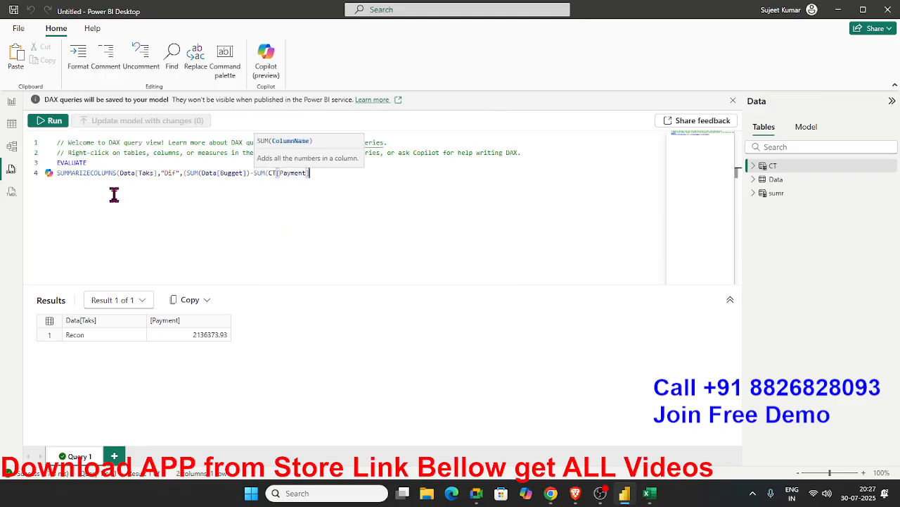
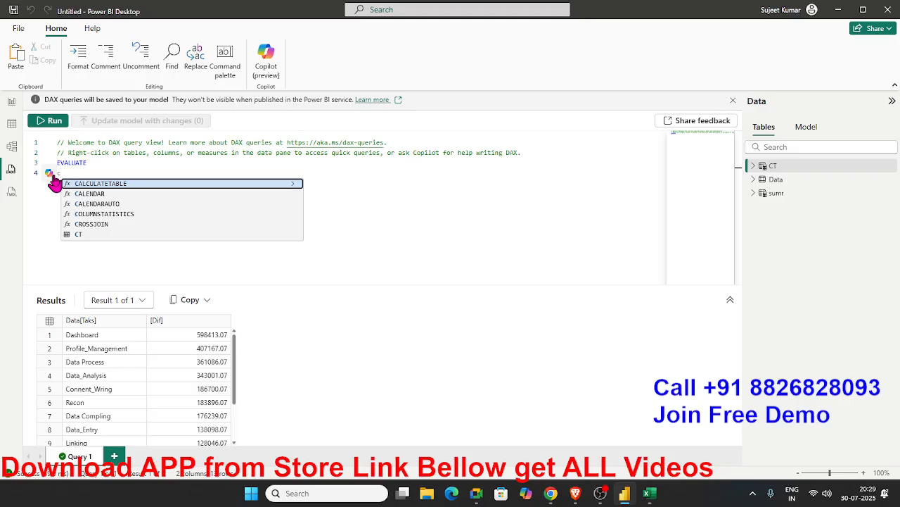
pyautogui.write('ol')
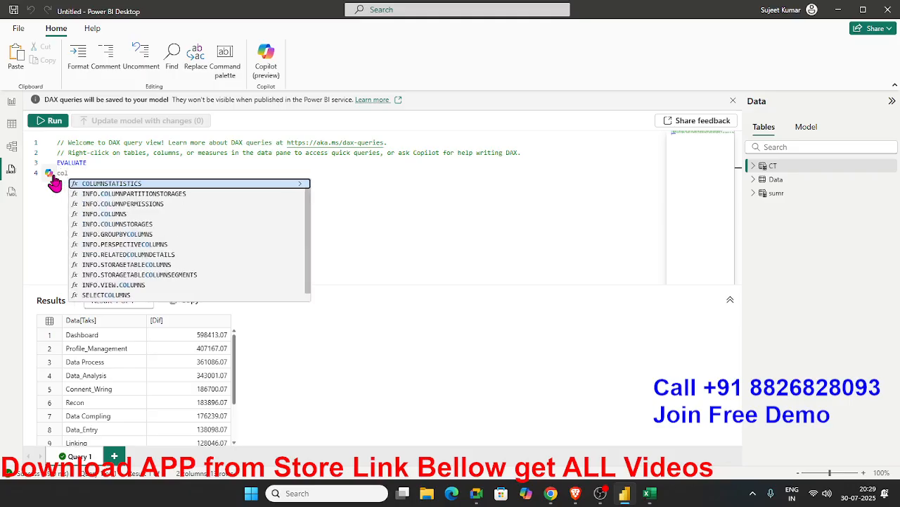
pyautogui.press('BackSpace')
pyautogui.press('BackSpace')
pyautogui.press('BackSpace')
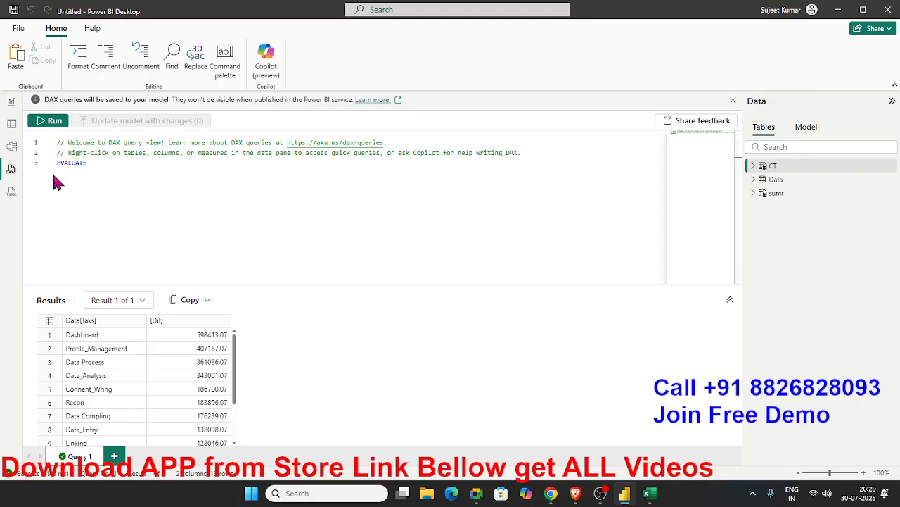
# Complete the EVALUATE query to return the Data table ordered by Data[Payment] ascending (ASC), and run it
pyautogui.write('Data')
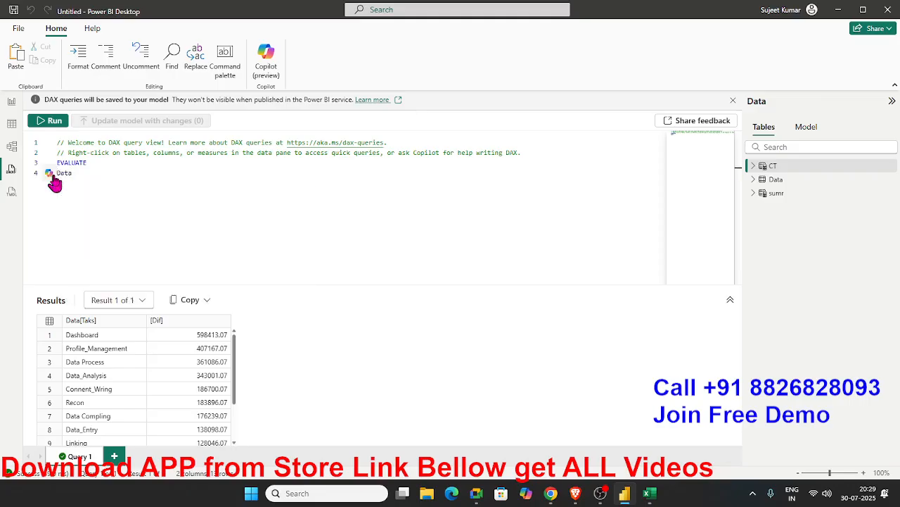
pyautogui.press('Return')
pyautogui.write('ORDER ')
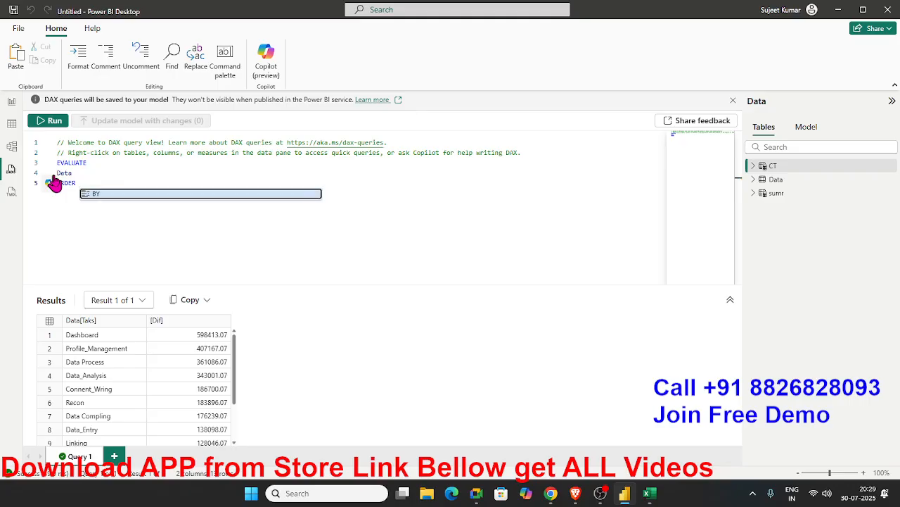
pyautogui.write('BY pay')
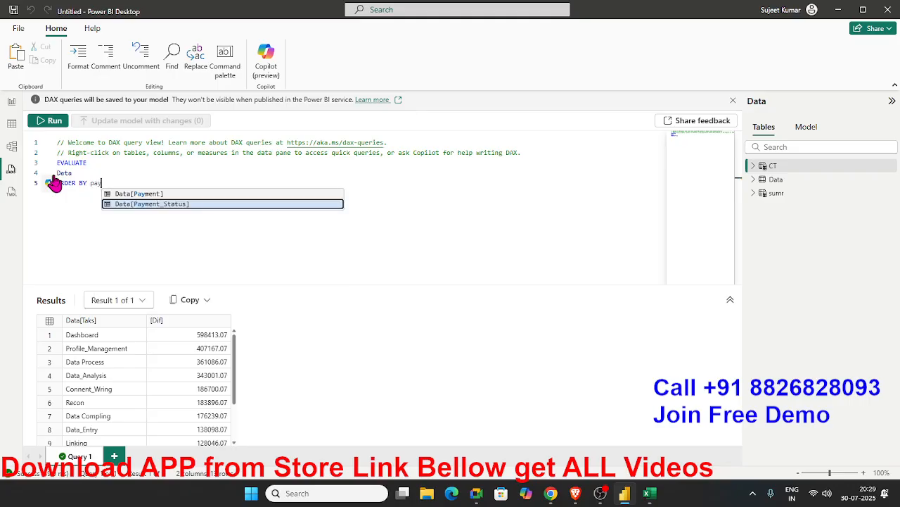
pyautogui.press('Up')
pyautogui.press('Tab')
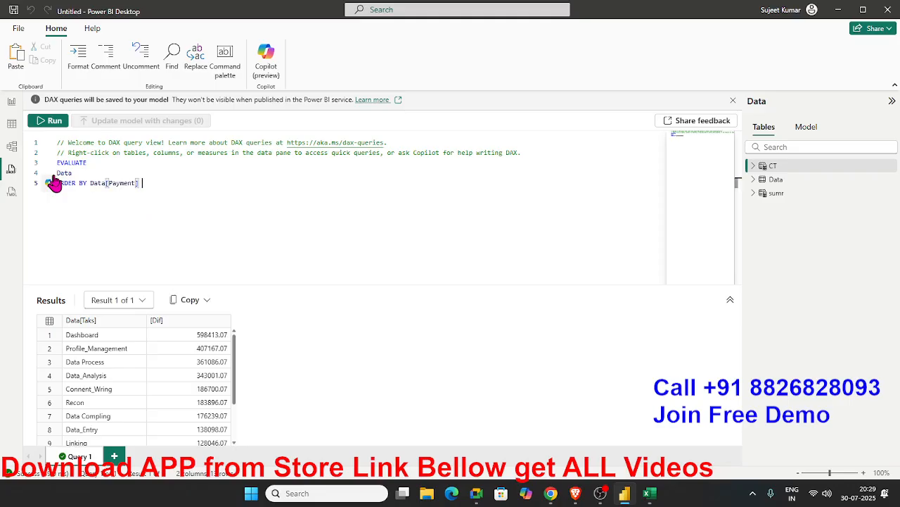
pyautogui.write('ASC')
pyautogui.click(50, 126)
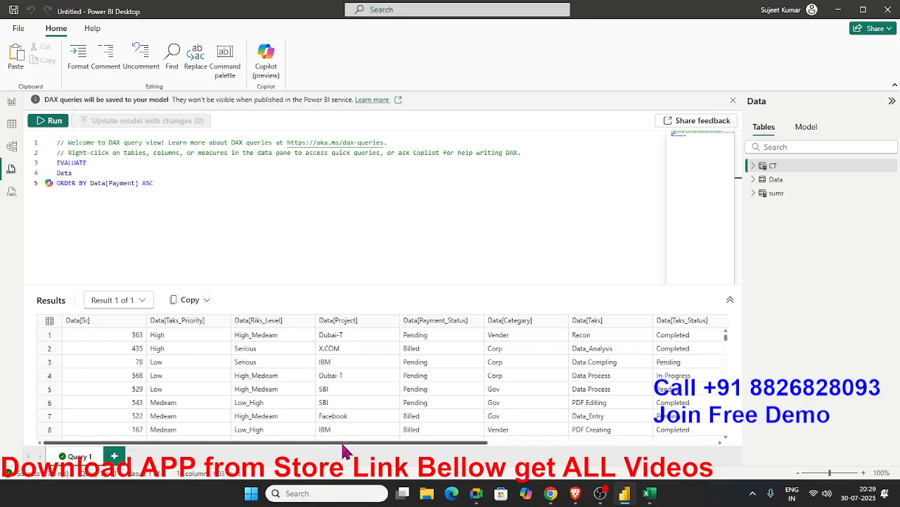
# Examine the Bugget, Payment and remaining columns of the sorted query results, and return to the end of the DAX query
pyautogui.moveTo(344, 446); pyautogui.dragTo(579, 466)
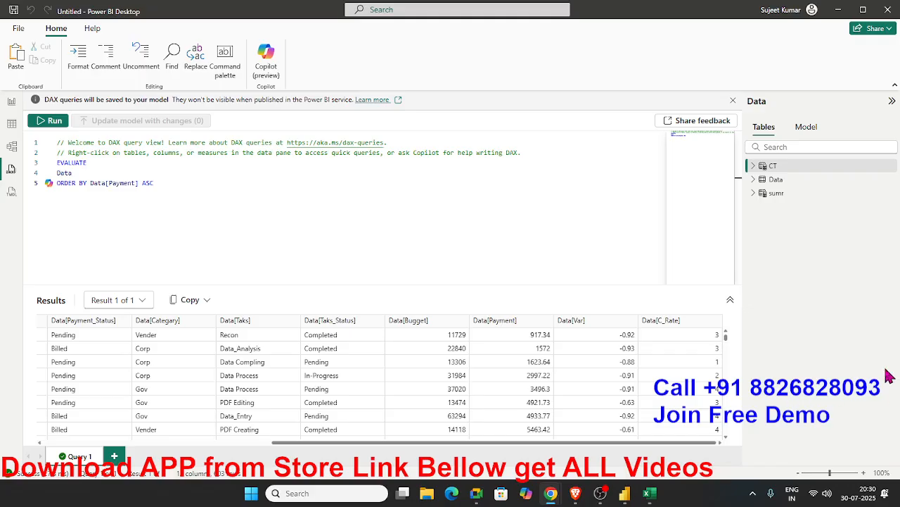
pyautogui.click(408, 257)
pyautogui.click(213, 224)
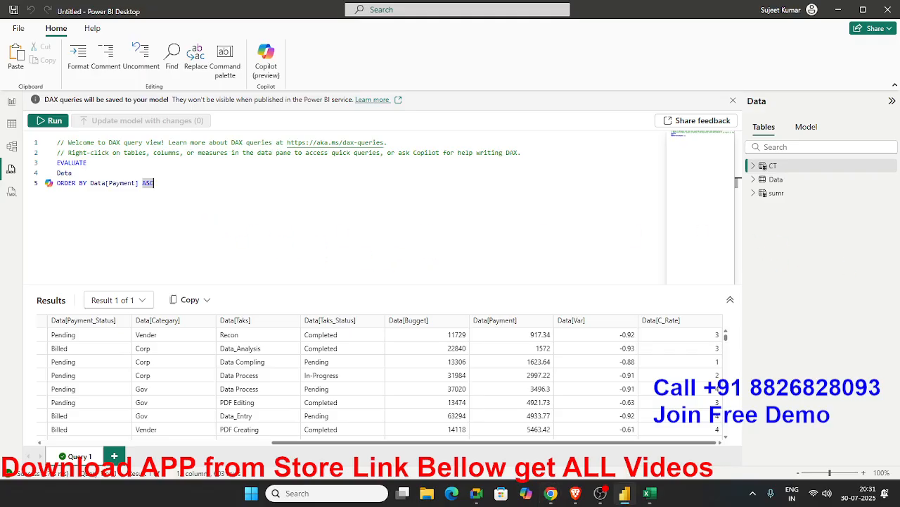